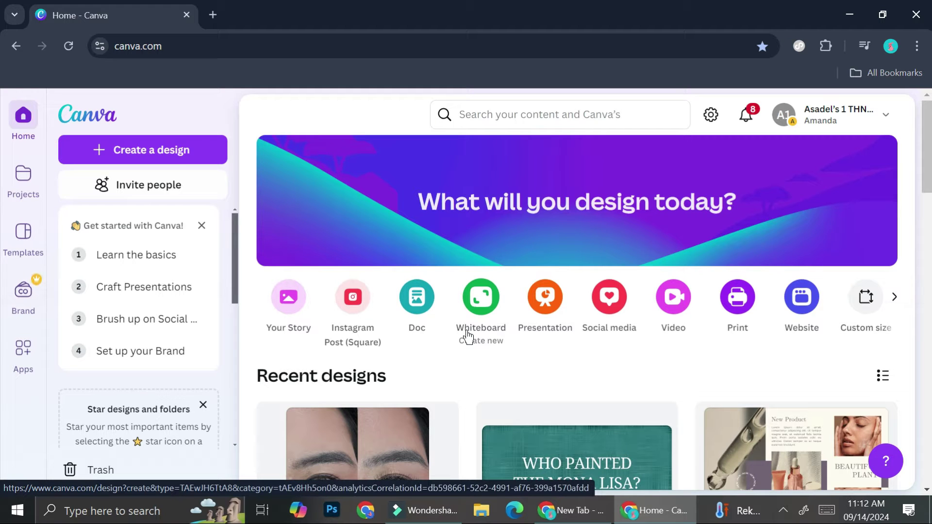
Create a new blank presentation design from the Canva home page.
click(532, 291)
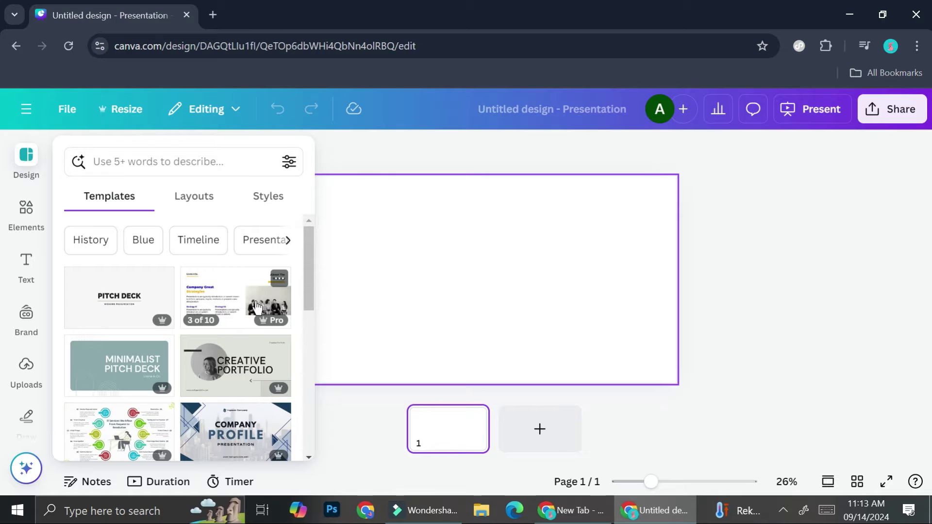
Browse the Templates list and open the Colorful Playful Career Planner Presentation template.
scroll(253, 315, down, 6)
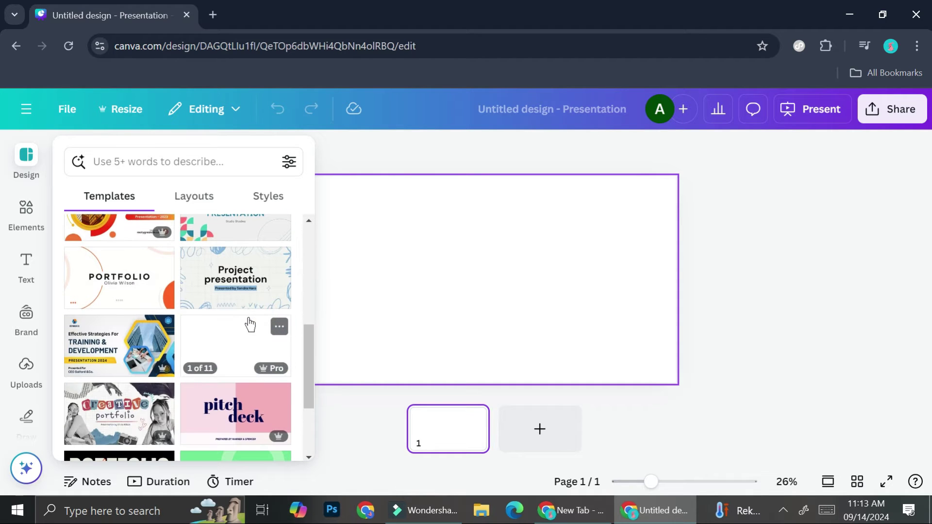
scroll(250, 324, down, 3)
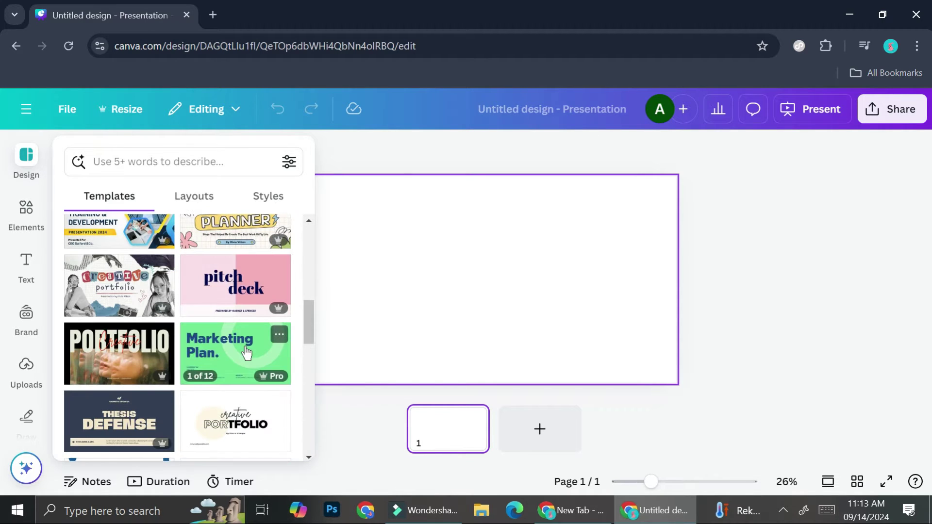
scroll(247, 353, up, 1)
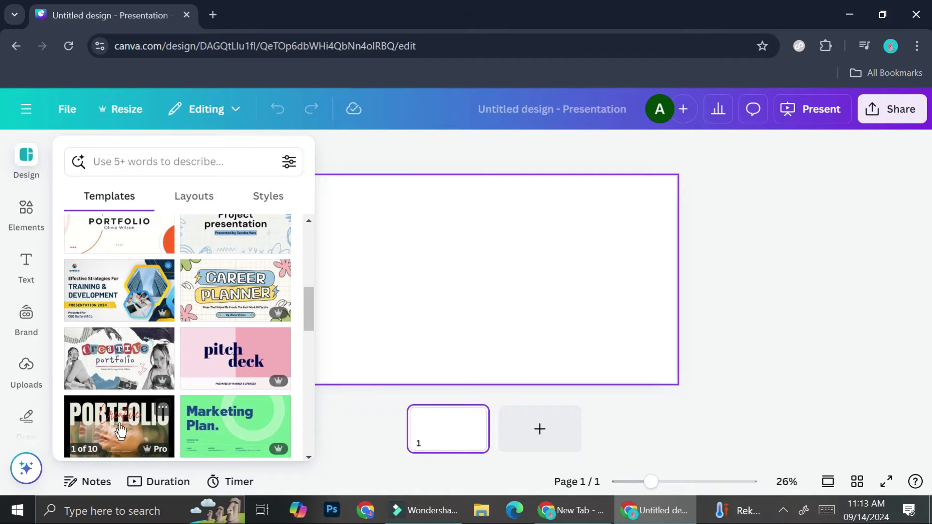
click(246, 295)
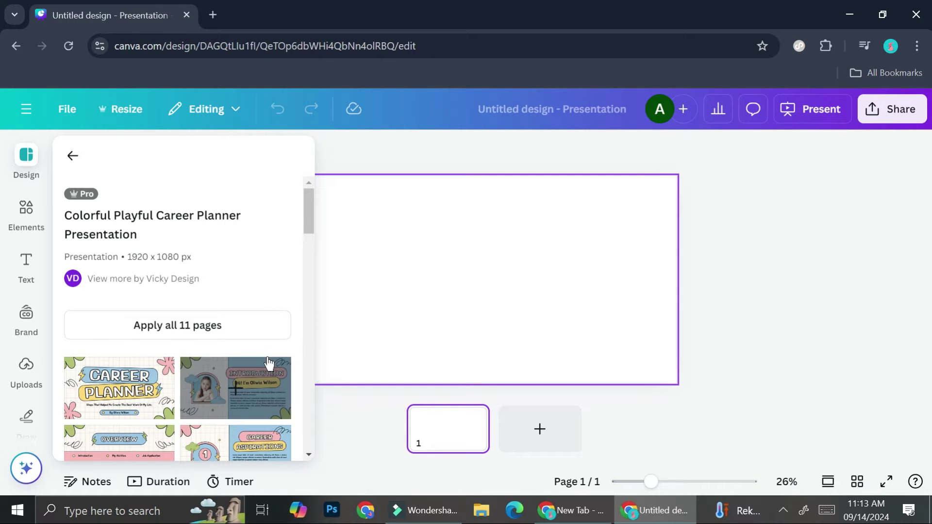
Put the Career Planner cover on the blank page, then apply all 11 template pages.
scroll(269, 363, down, 3)
scroll(202, 369, down, 5)
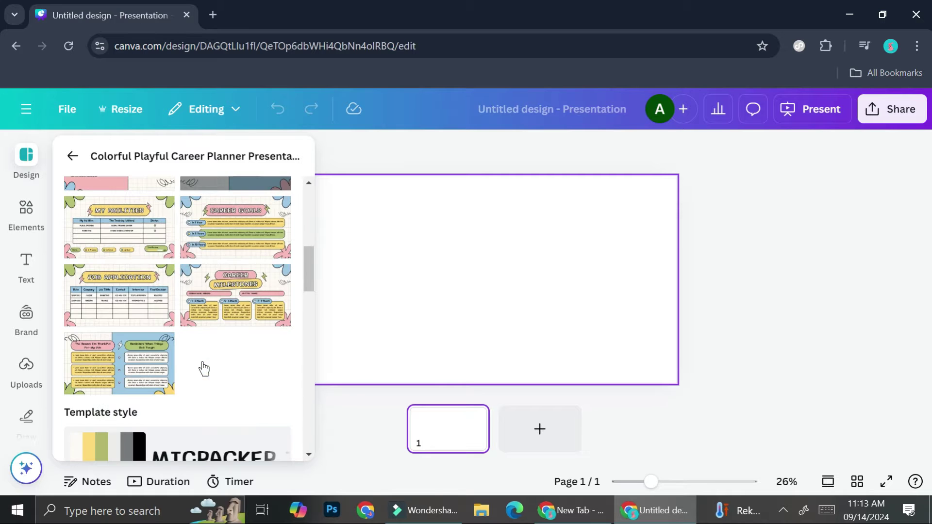
scroll(165, 330, up, 3)
scroll(109, 238, up, 3)
click(136, 328)
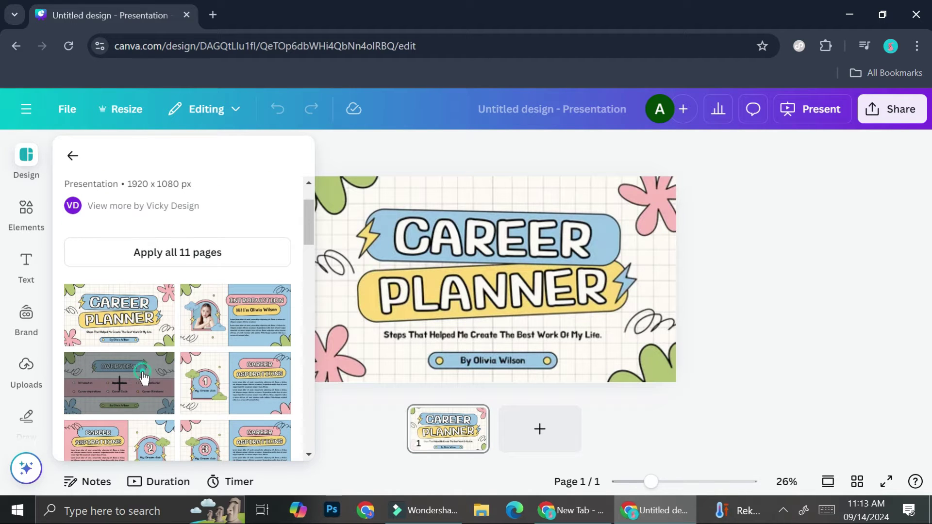
click(245, 385)
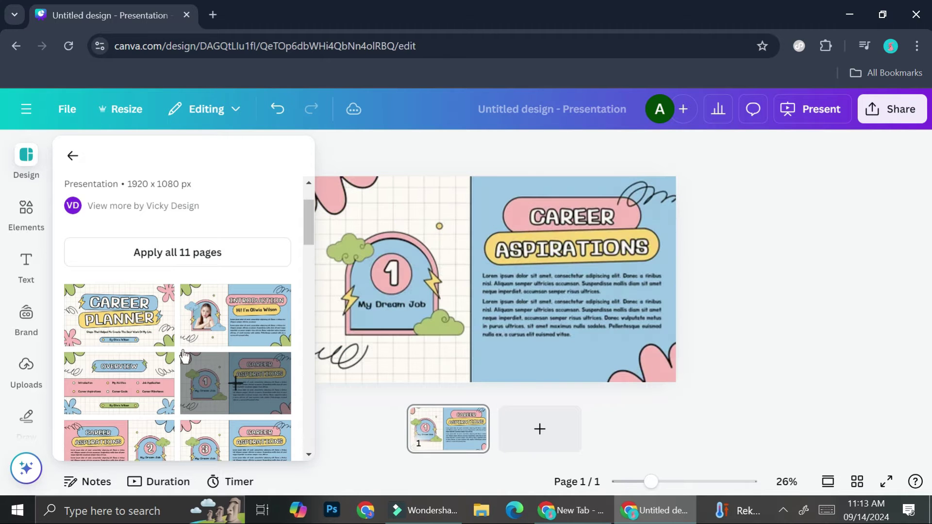
click(144, 311)
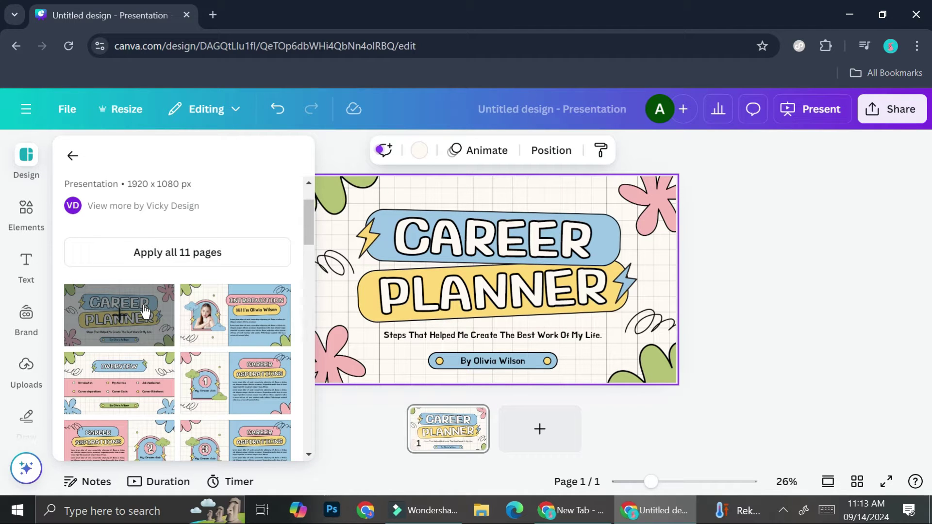
click(235, 245)
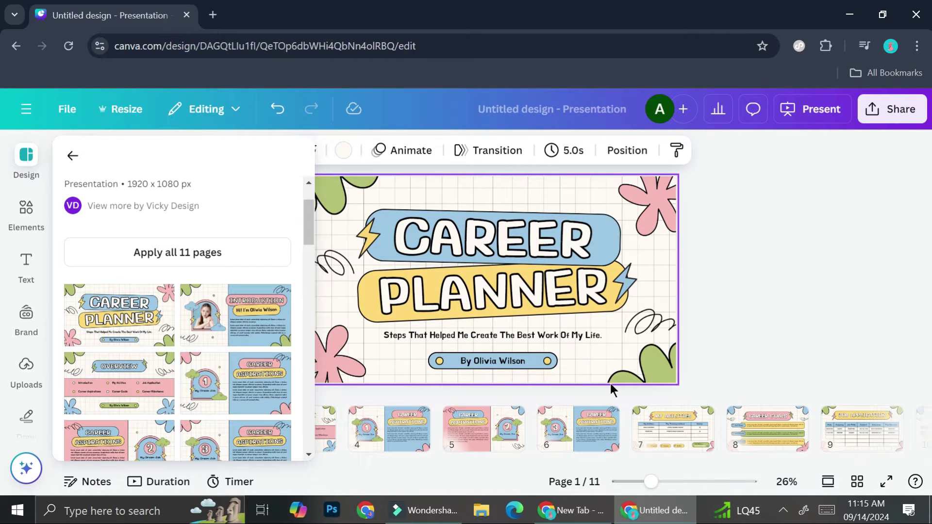
click(73, 164)
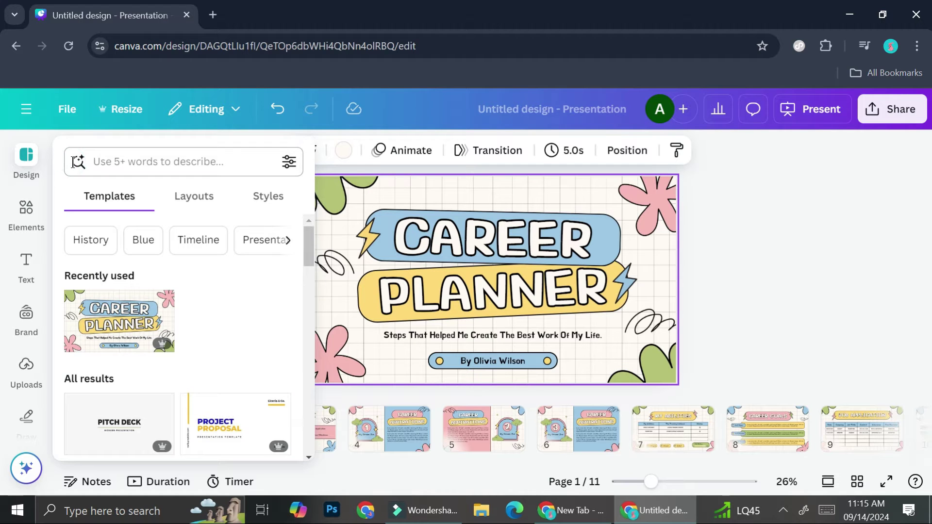
Close the Design panel and bring up the presentation timer at 05:00.
click(746, 250)
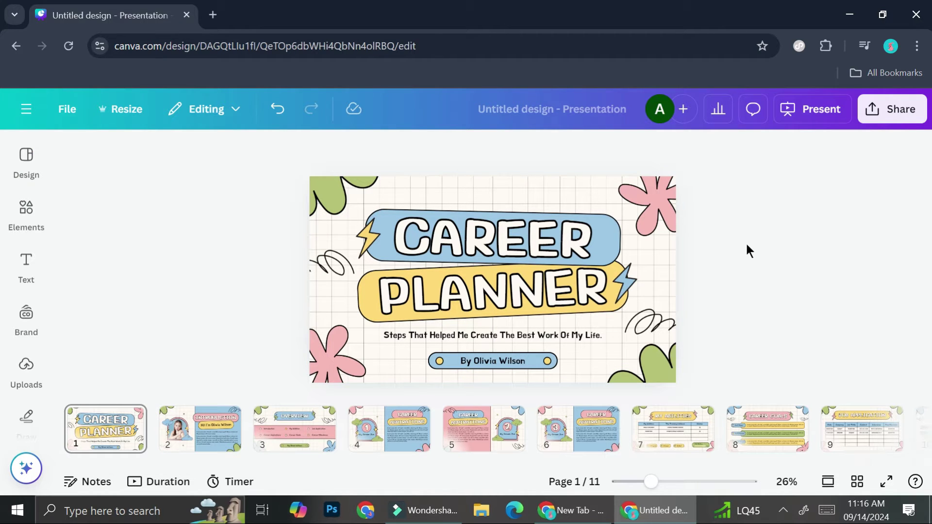
click(228, 485)
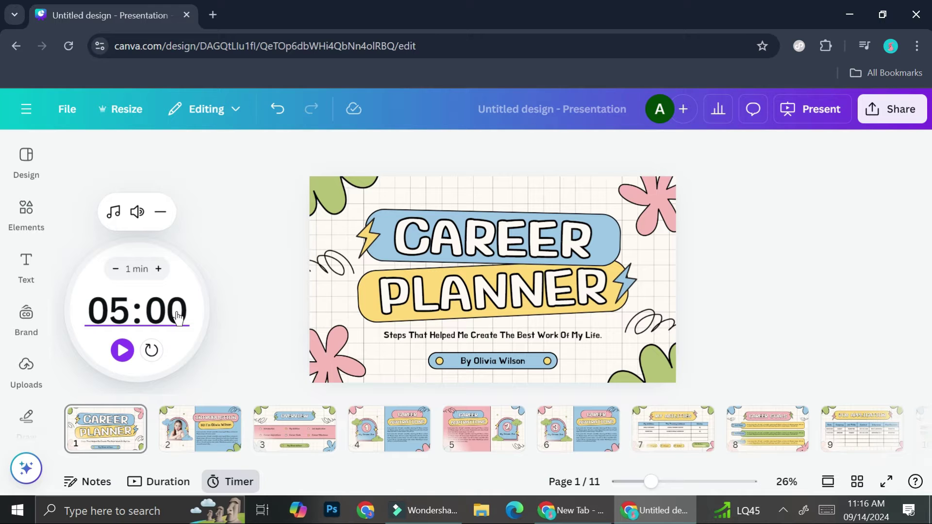
Adjust the timer's minutes with the +/- controls, then enter 15:30 as the countdown time.
click(158, 269)
click(159, 270)
click(158, 270)
click(159, 270)
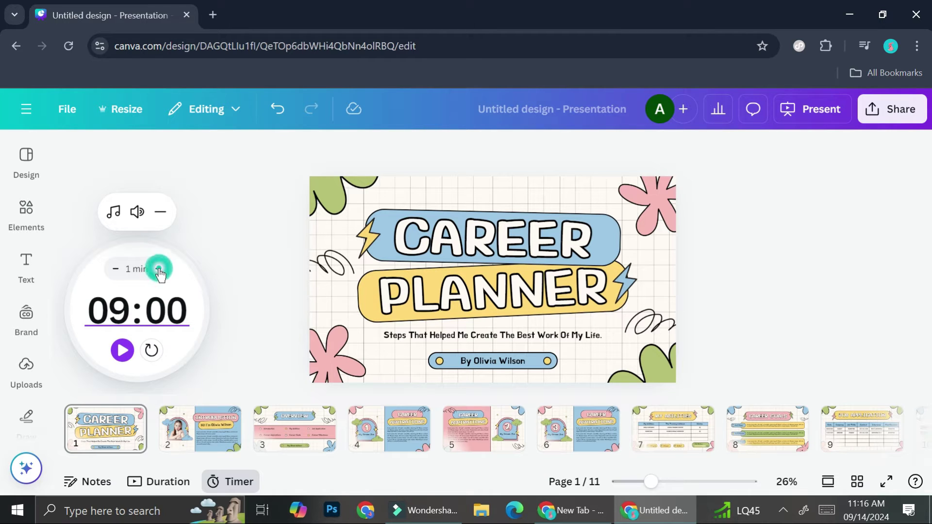
click(121, 270)
click(121, 270)
click(121, 271)
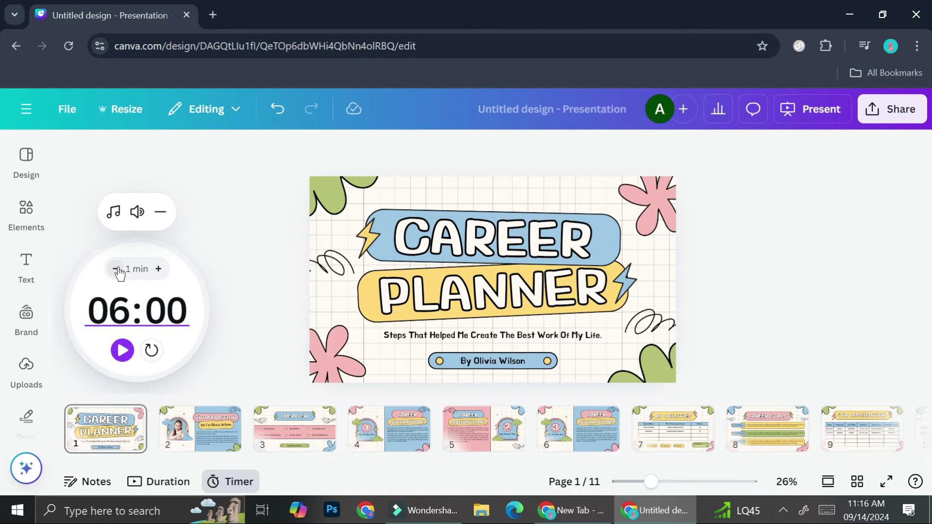
double_click(116, 310)
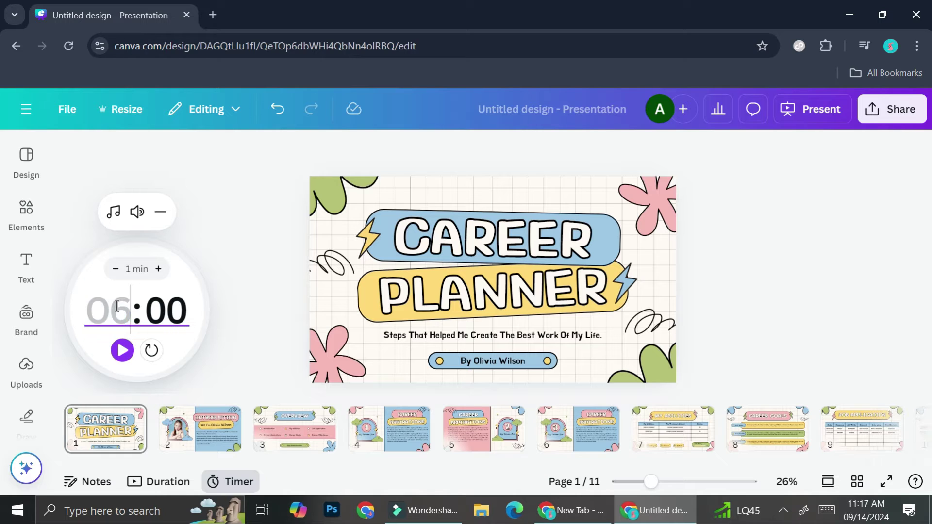
text(5)
key(BackSpace)
text(15:)
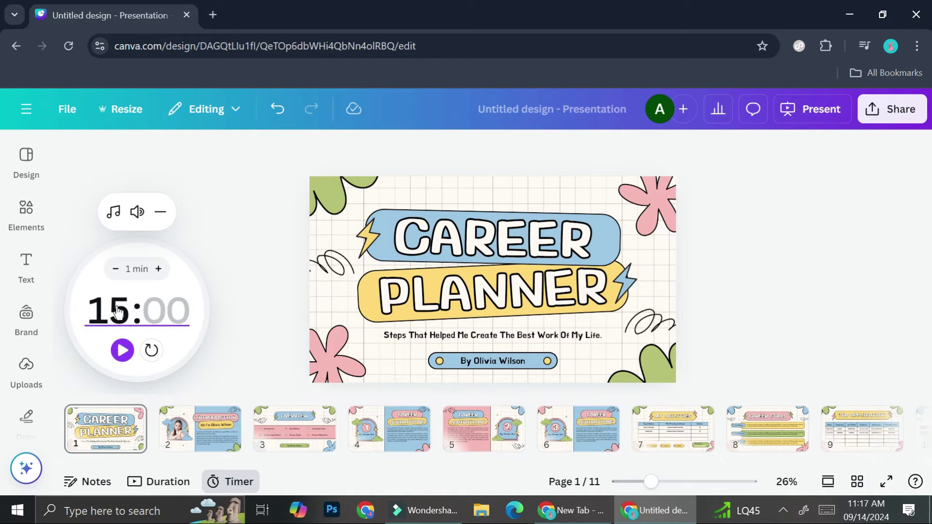
text(3)
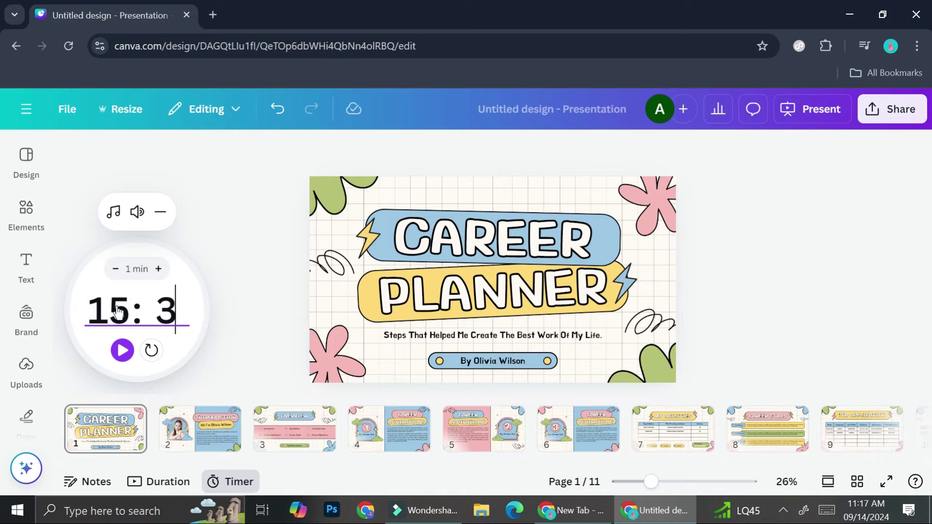
text(0)
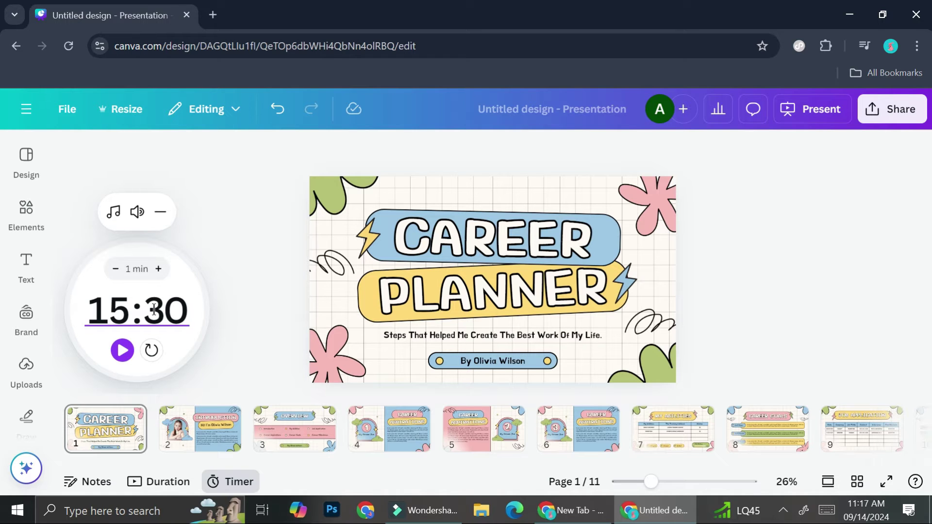
Pick Lo-fi background music for the timer and turn its volume down to zero.
click(114, 213)
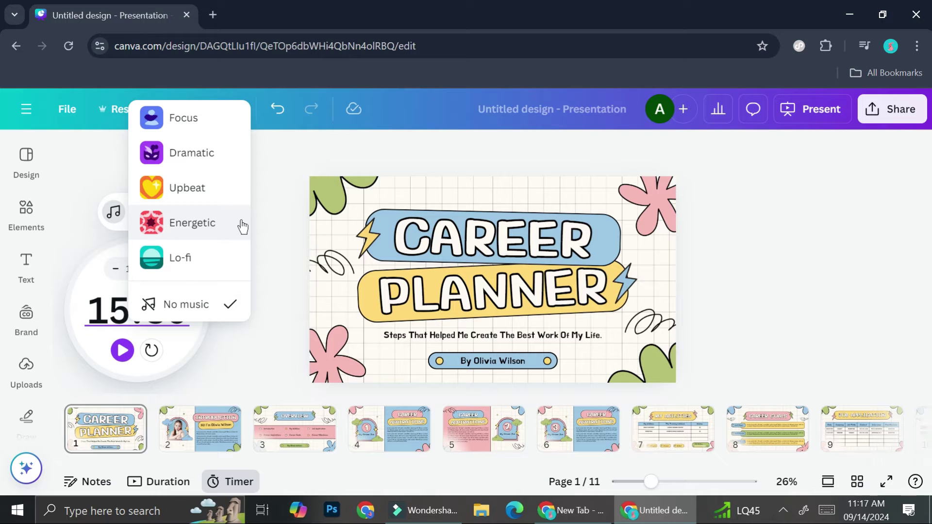
click(180, 250)
mouse_move(137, 212)
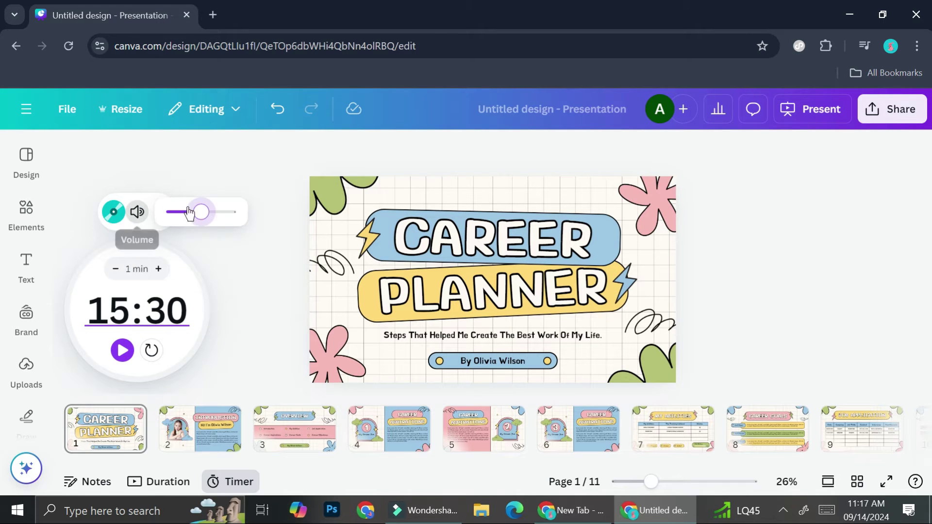
drag(194, 216, 170, 229)
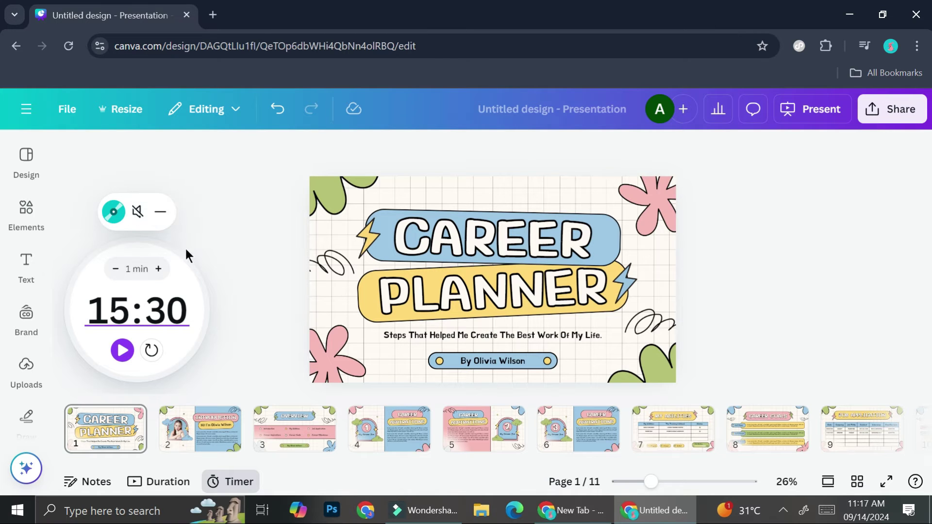
Switch the timer music to No music and start the 15:30 countdown.
click(118, 214)
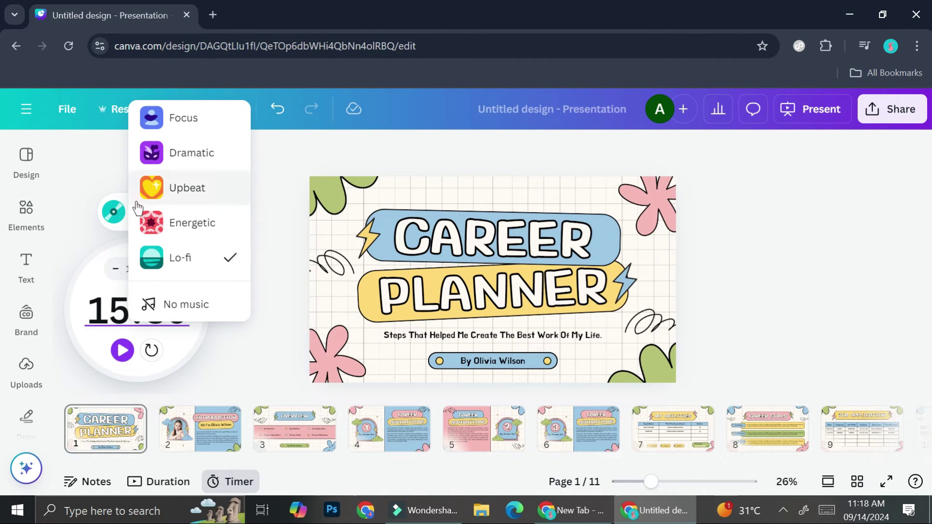
click(167, 314)
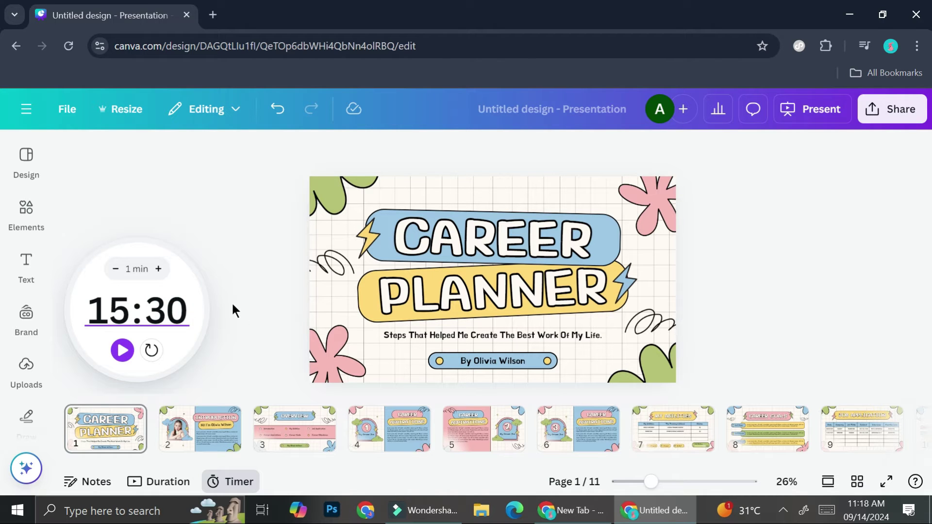
click(122, 349)
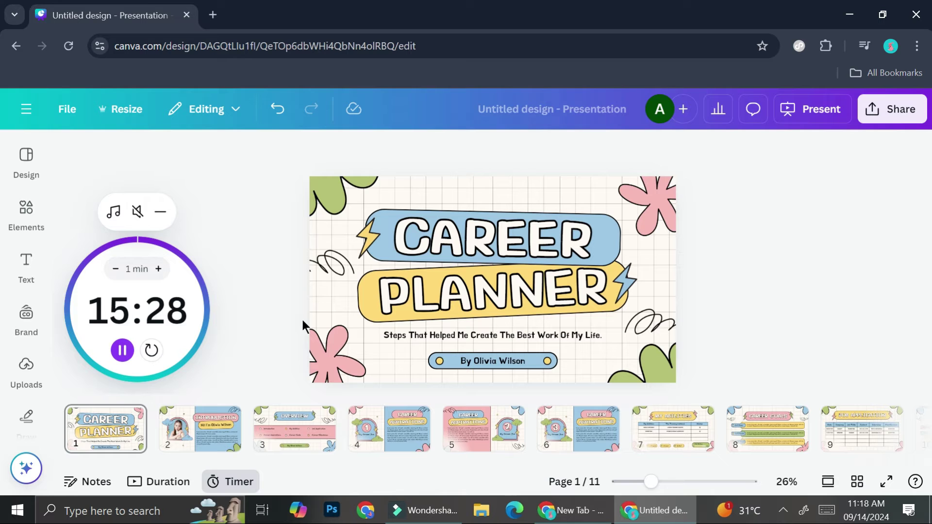
Advance through the slides one by one while the timer runs.
click(208, 432)
key(Right)
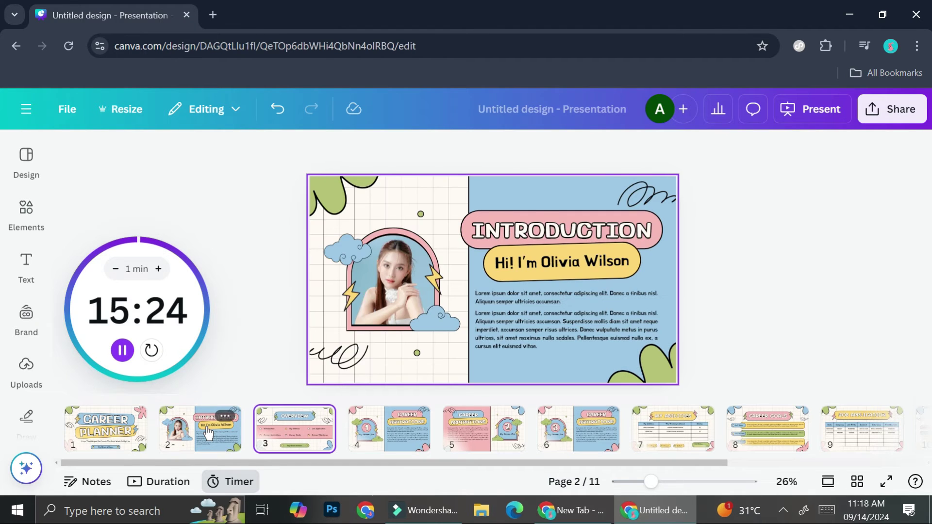
key(Right)
key(Right)
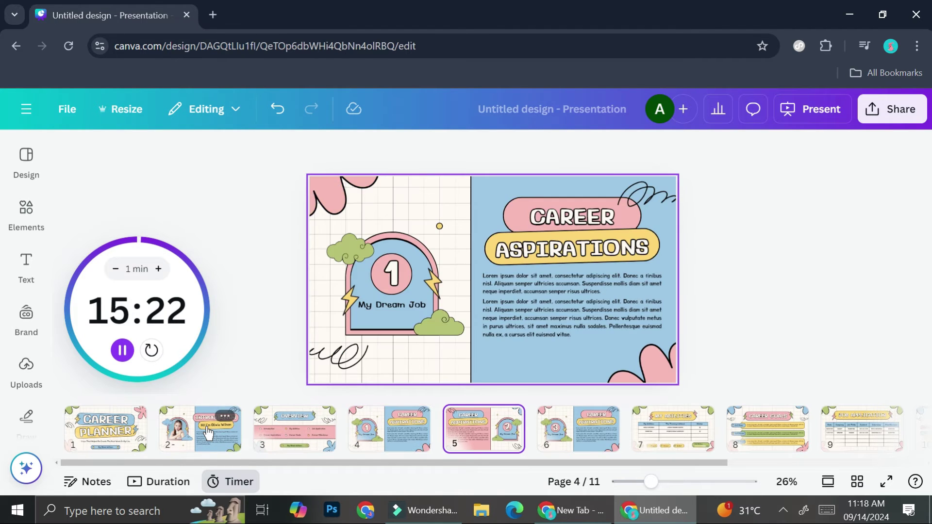
key(Right)
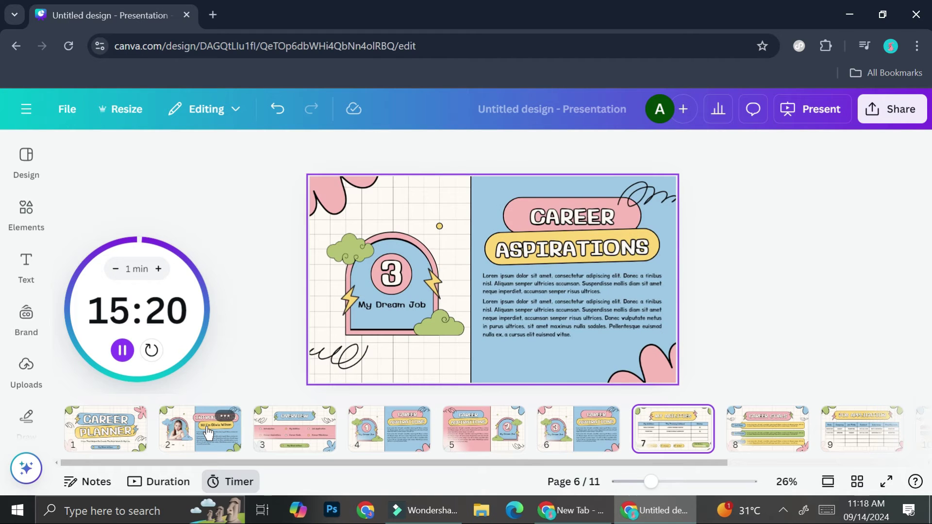
key(Right)
key(Right)
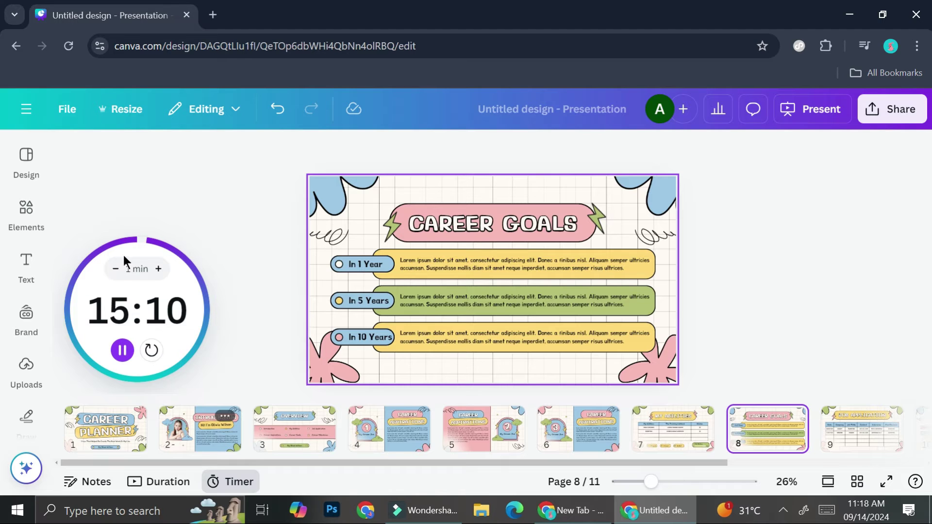
Pause the timer at 15:08 and minimise it.
mouse_move(83, 332)
click(122, 351)
click(162, 213)
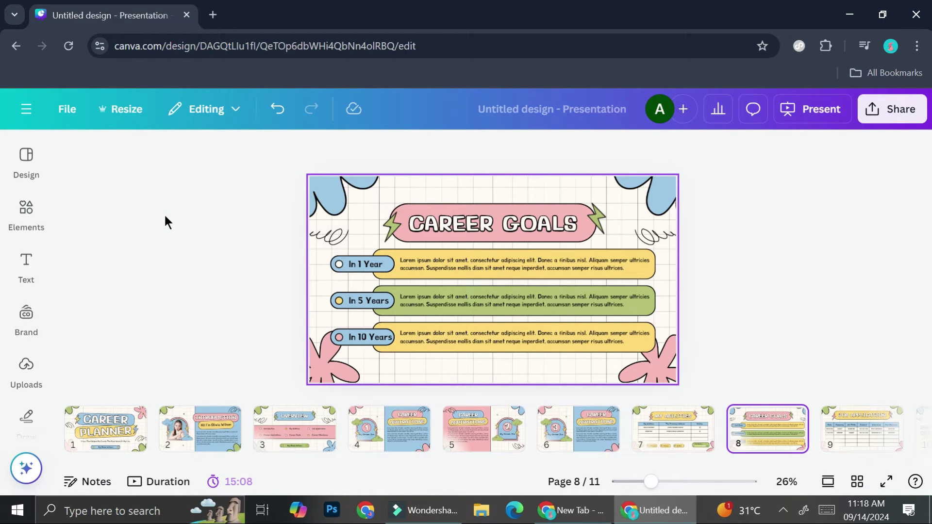
Present the Career Planner deck full screen from the Present menu.
click(801, 114)
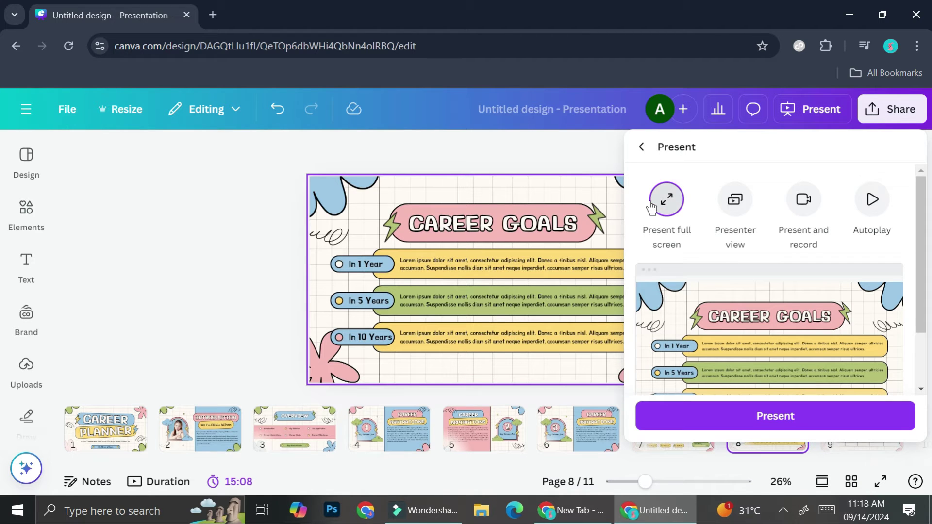
click(734, 416)
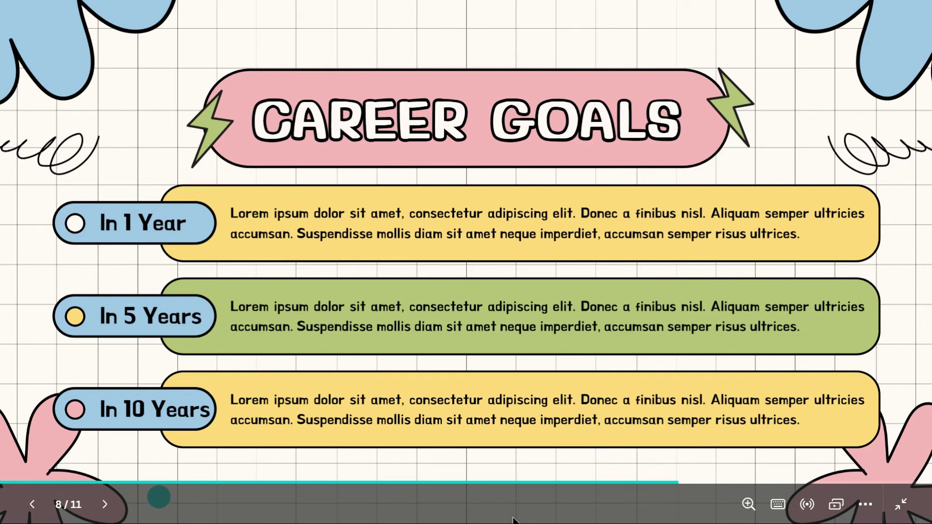
Step back from slide 8 through My Abilities and Career Aspirations to the My Dream Job 1 slide.
click(41, 510)
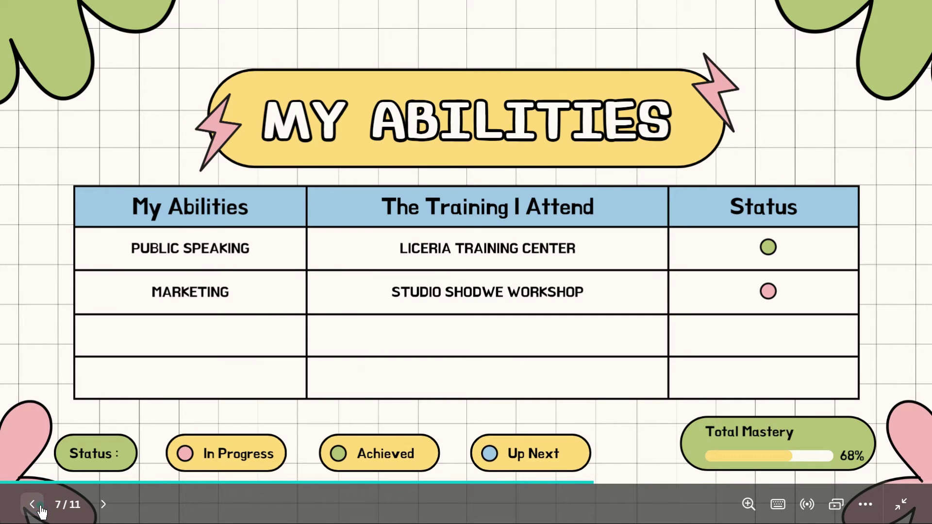
click(41, 510)
click(41, 510)
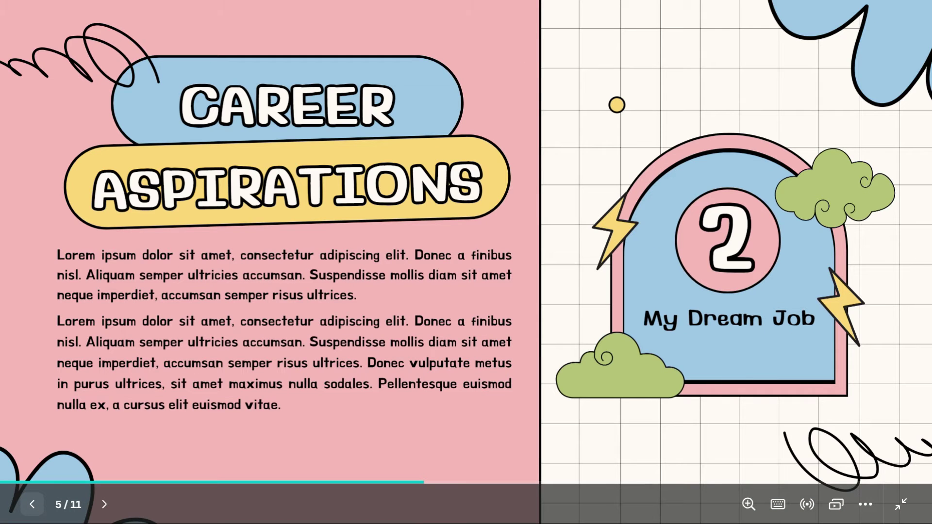
click(32, 505)
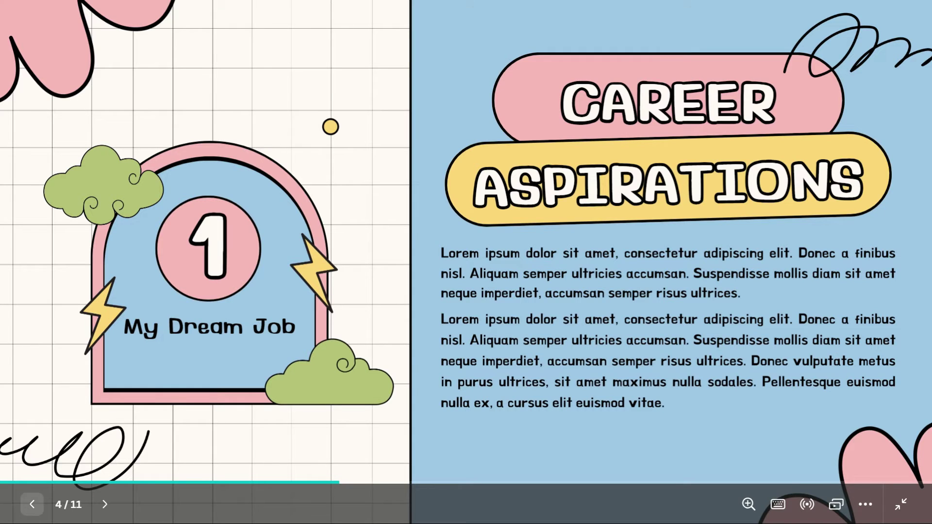